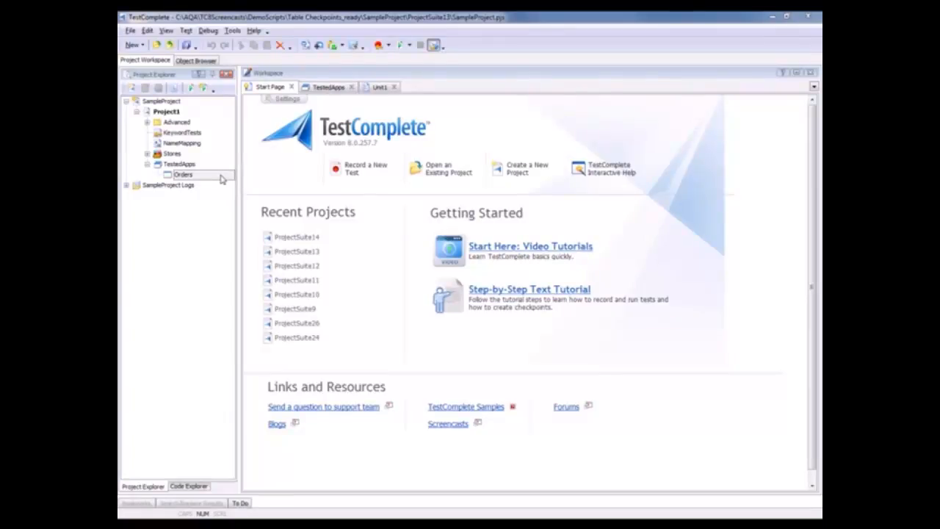
Start recording a new keyword test and launch the Orders tested application from the expanded recording controls.
{"action": "left_click", "coordinate": [354, 173]}
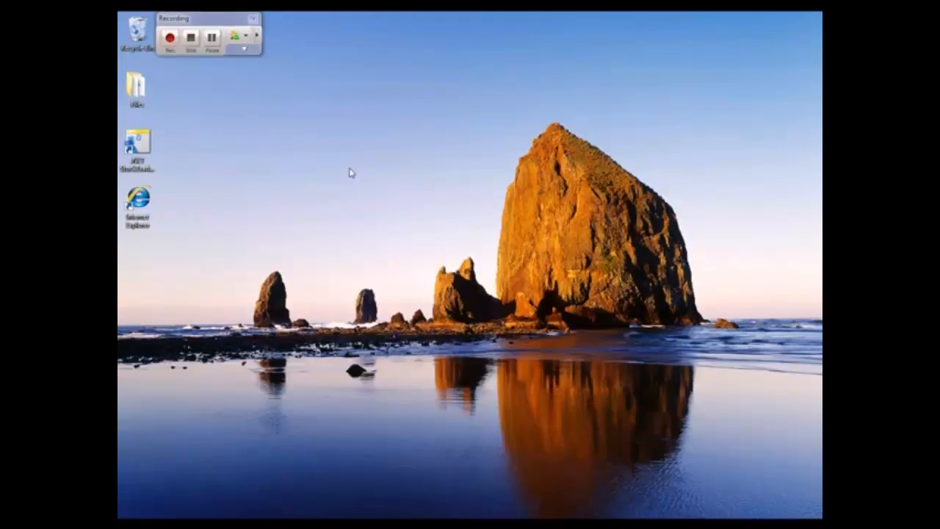
{"action": "left_click", "coordinate": [256, 38]}
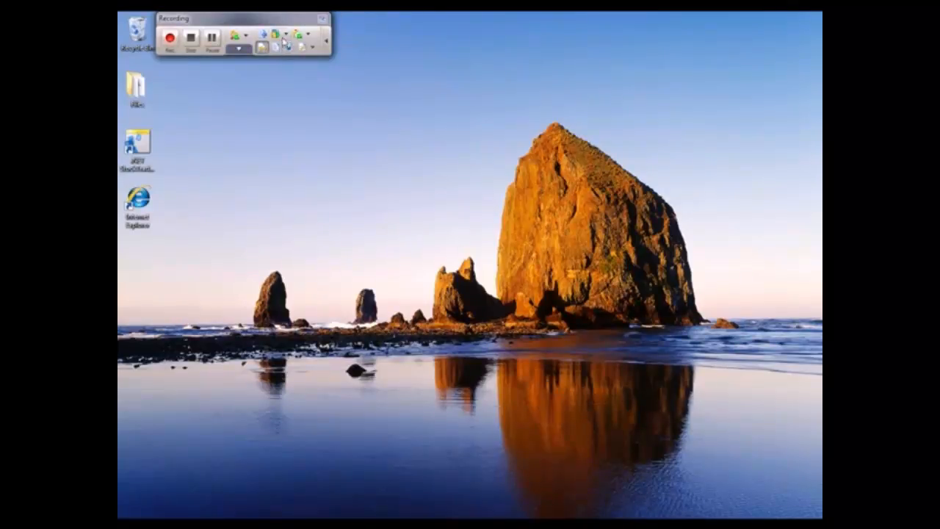
{"action": "left_click", "coordinate": [287, 38]}
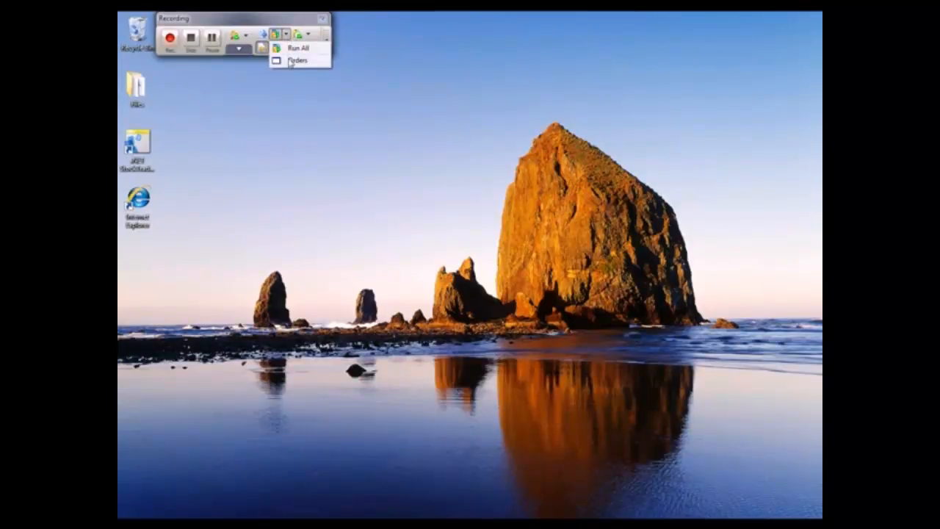
{"action": "left_click", "coordinate": [293, 60]}
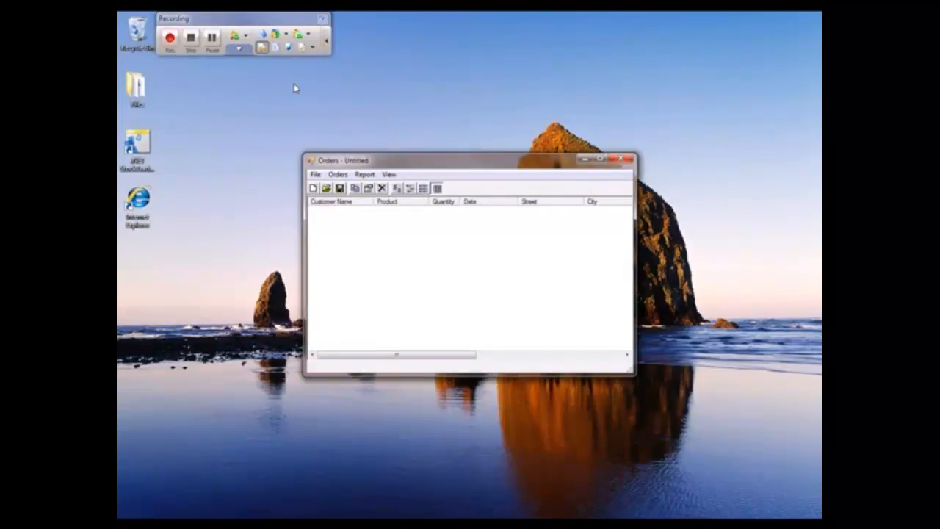
Load the table file d:\testdata\data.tbl into the Orders application.
{"action": "left_click", "coordinate": [316, 175]}
{"action": "left_click", "coordinate": [327, 199]}
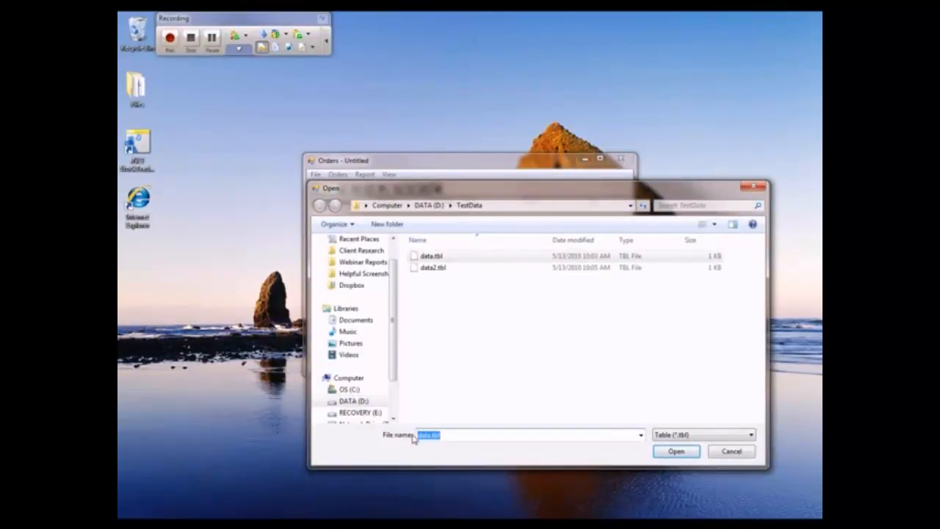
{"action": "type", "text": "d"}
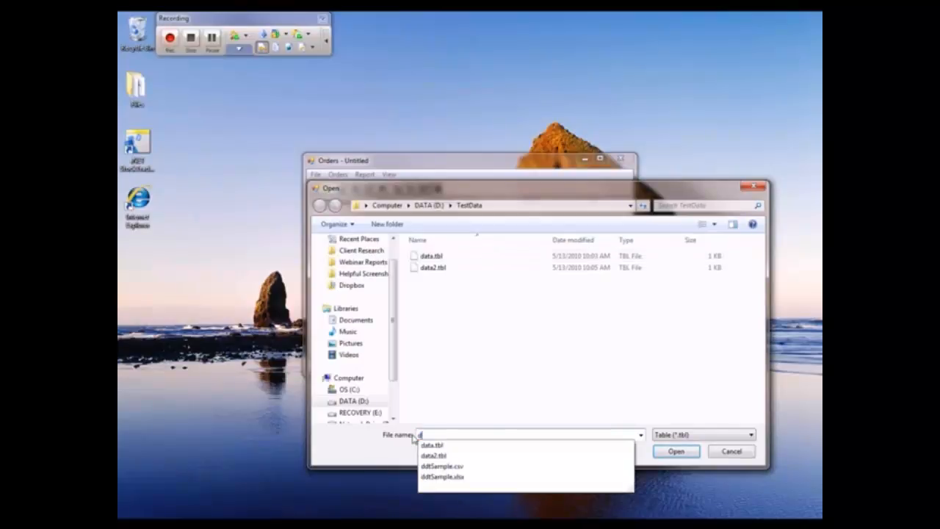
{"action": "type", "text": ":\\t"}
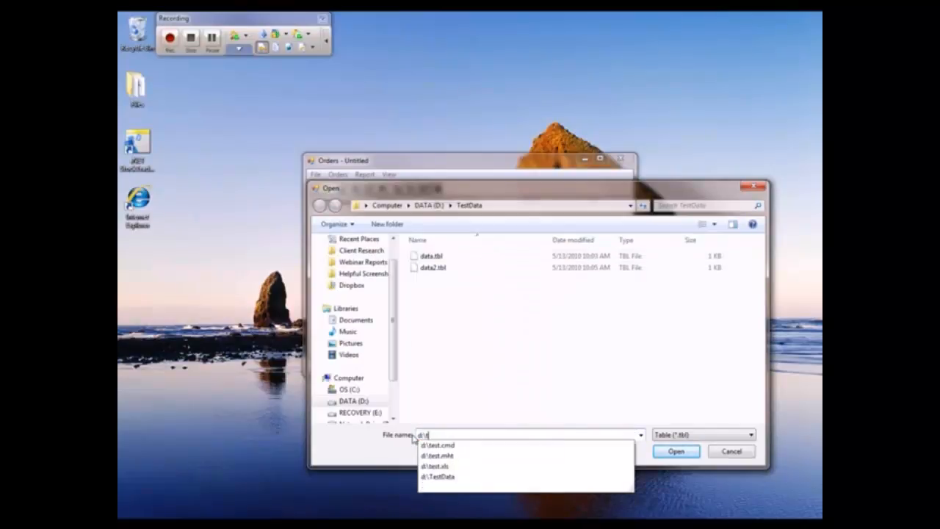
{"action": "type", "text": "estdata\\data.tbl"}
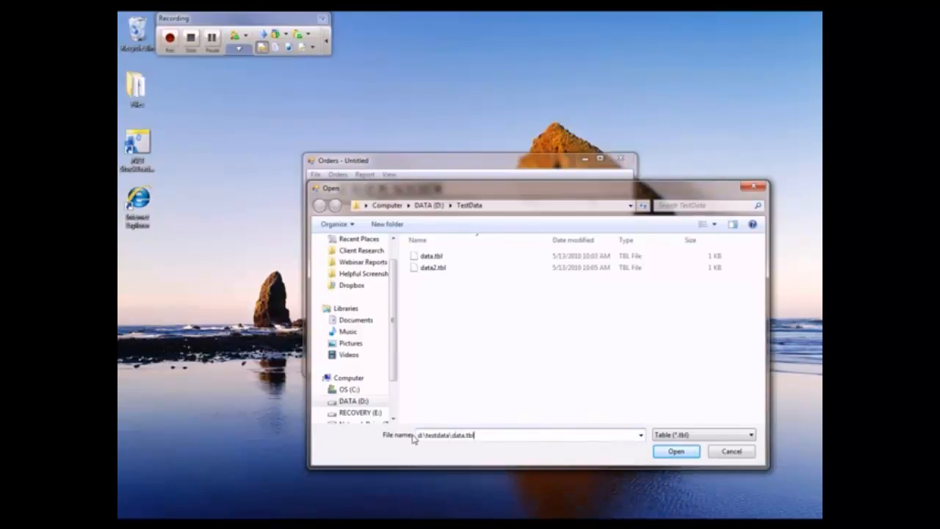
{"action": "left_click", "coordinate": [688, 456]}
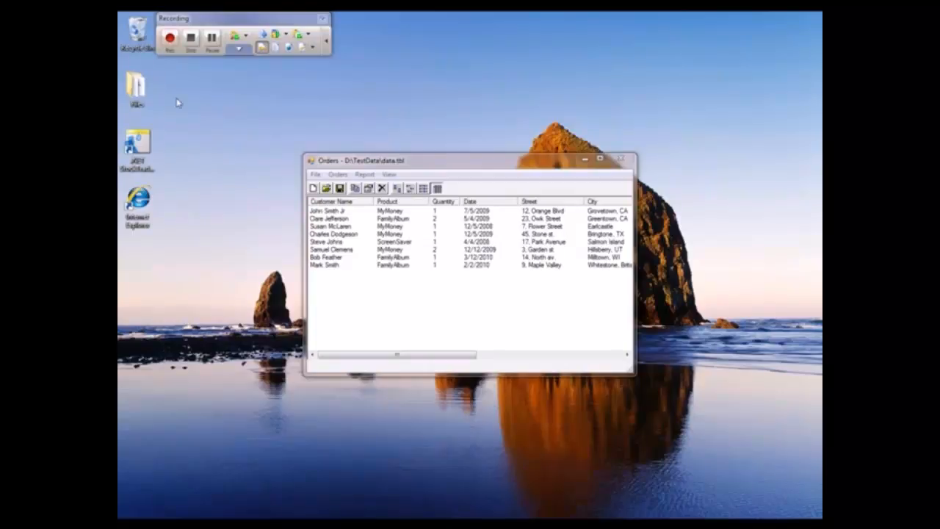
Begin a table checkpoint that retrieves data from an object, with Table2 as the stores table name.
{"action": "left_click", "coordinate": [246, 37]}
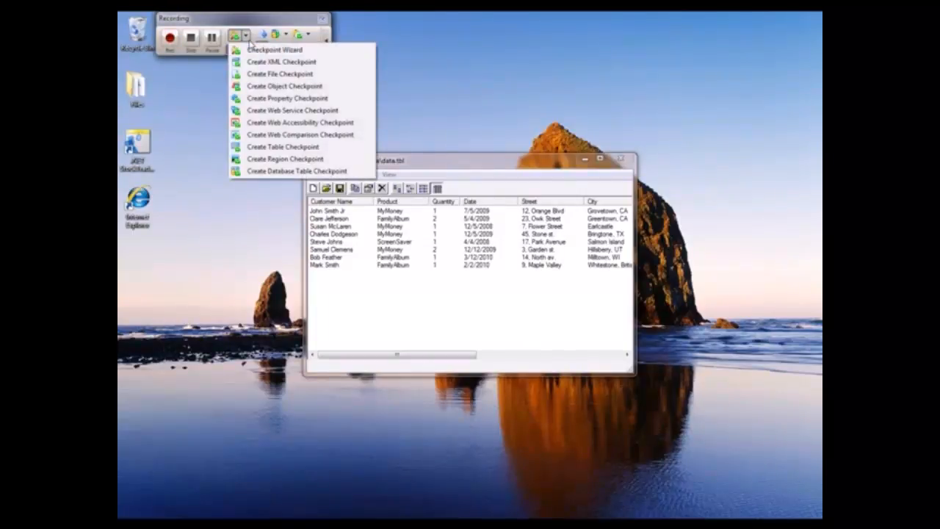
{"action": "left_click", "coordinate": [321, 148]}
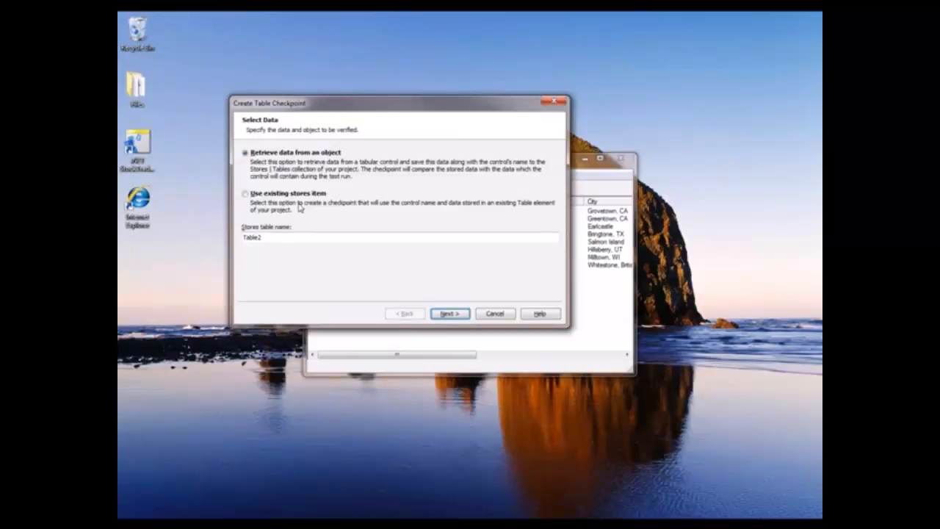
{"action": "left_click", "coordinate": [299, 156]}
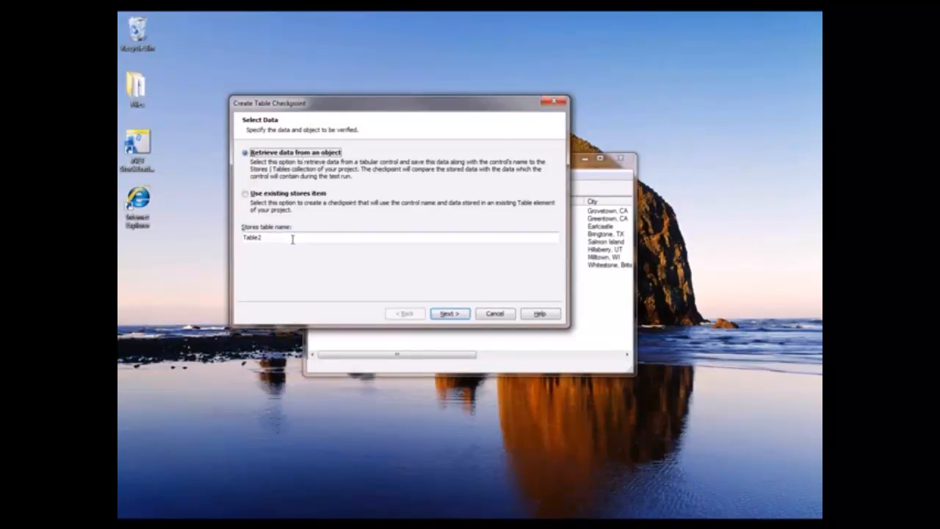
{"action": "left_click", "coordinate": [449, 314]}
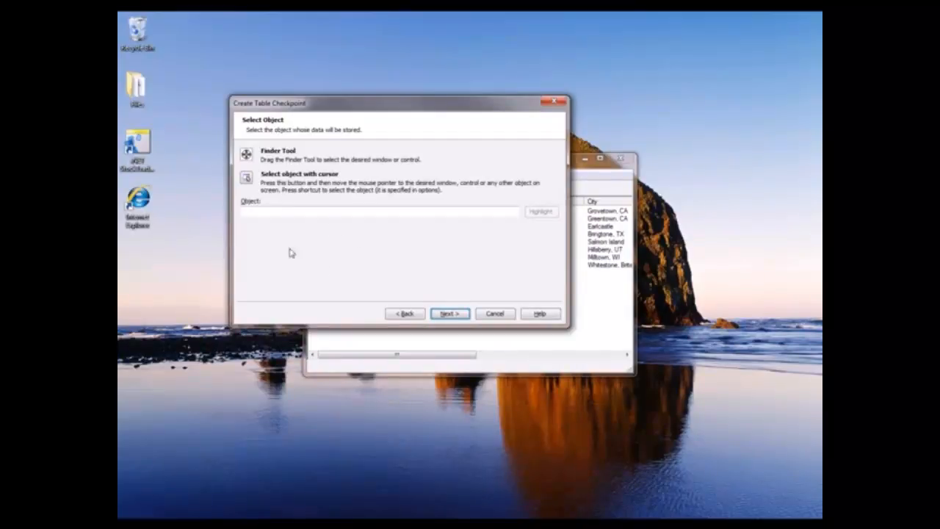
Use the Finder Tool to choose the orders grid in the Orders window as the checkpoint's object, and accept it.
{"action": "left_click_drag", "start_coordinate": [246, 155], "coordinate": [345, 219]}
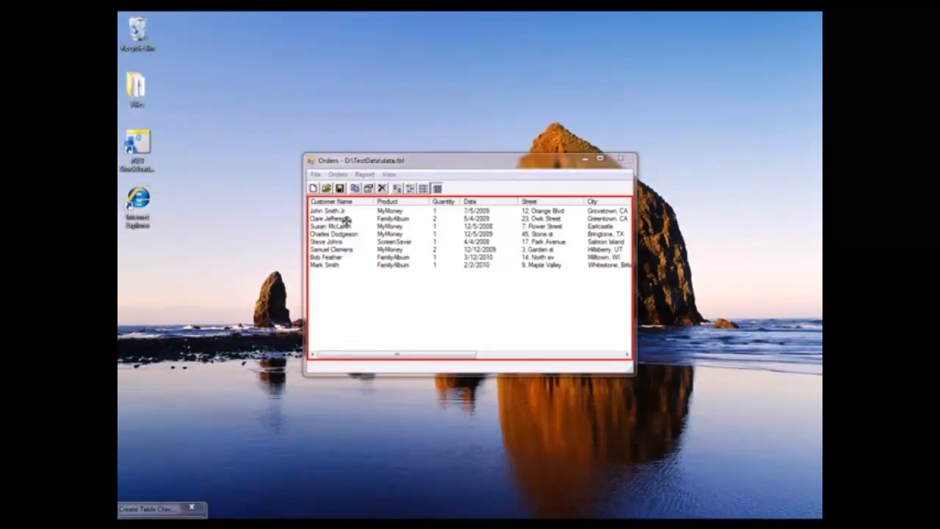
{"action": "left_click_drag", "start_coordinate": [346, 219], "coordinate": [348, 226]}
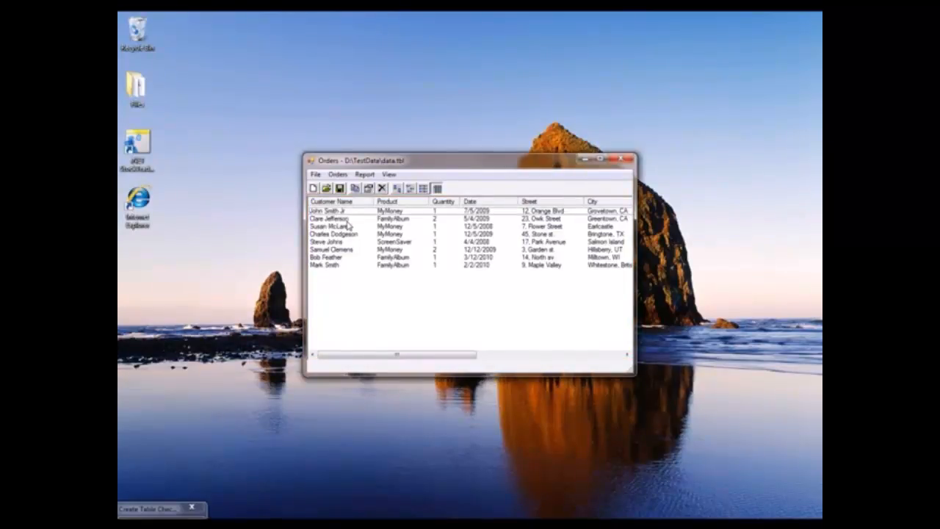
{"action": "left_click_drag", "start_coordinate": [342, 211], "coordinate": [310, 212]}
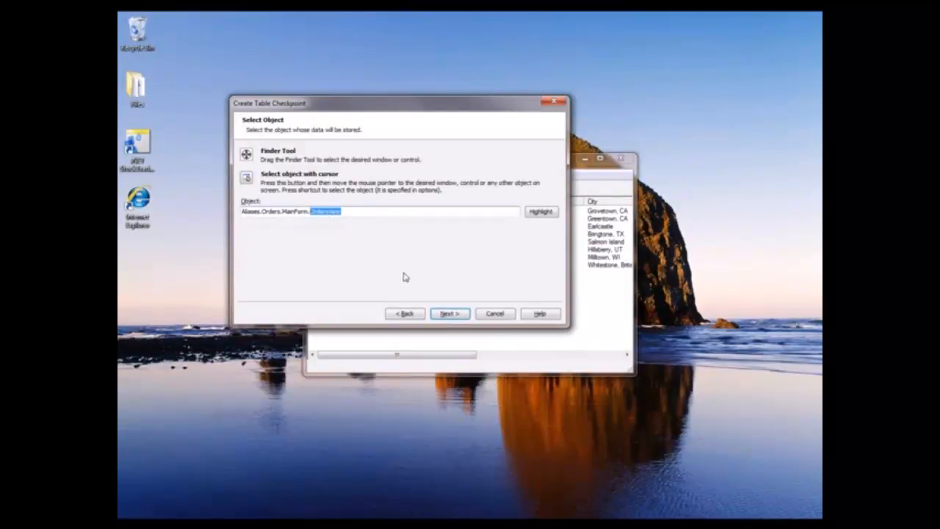
{"action": "left_click", "coordinate": [465, 318]}
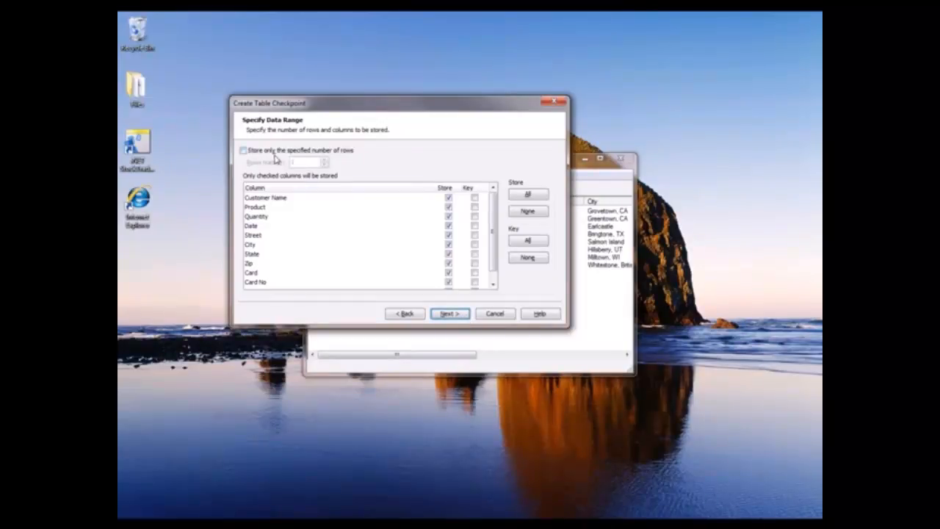
Limit the stored data to 8 rows and move the checkpoint dialog aside to expose more of the Orders grid.
{"action": "left_click", "coordinate": [244, 150]}
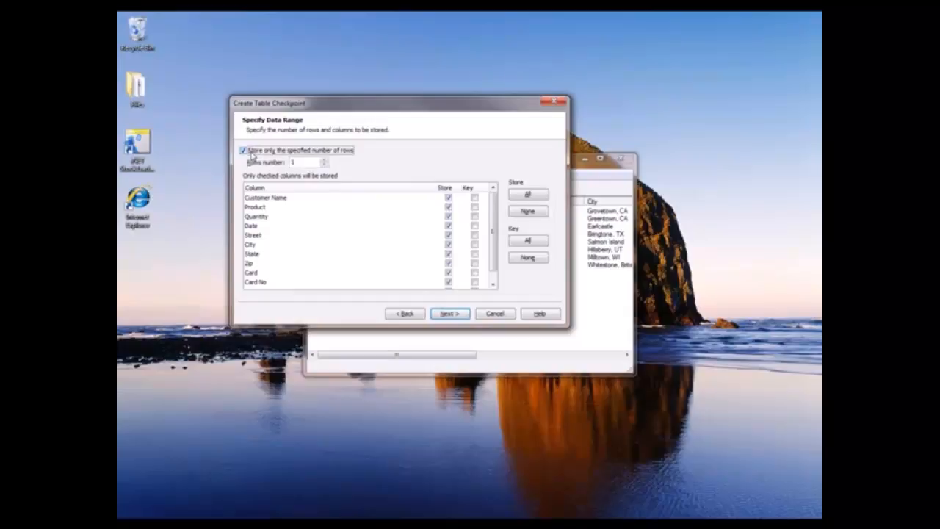
{"action": "double_click", "coordinate": [291, 162]}
{"action": "type", "text": "10"}
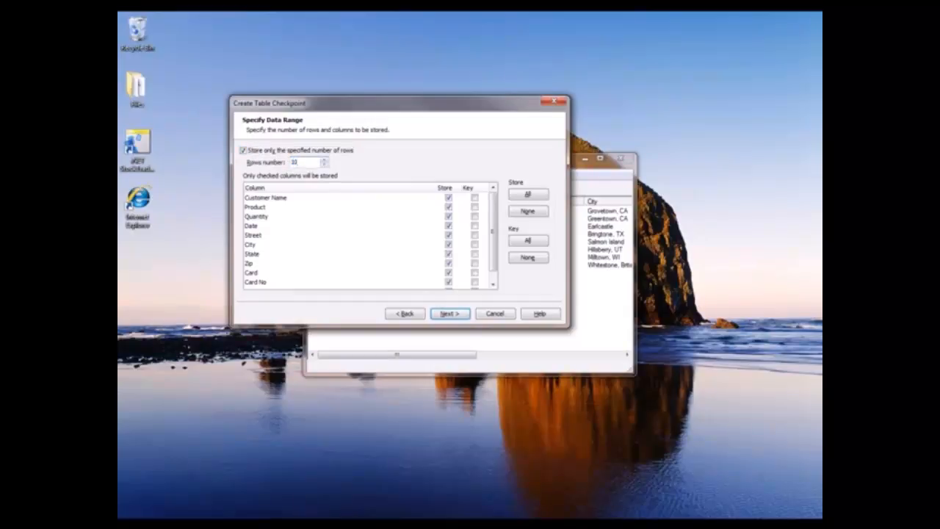
{"action": "left_click", "coordinate": [494, 206]}
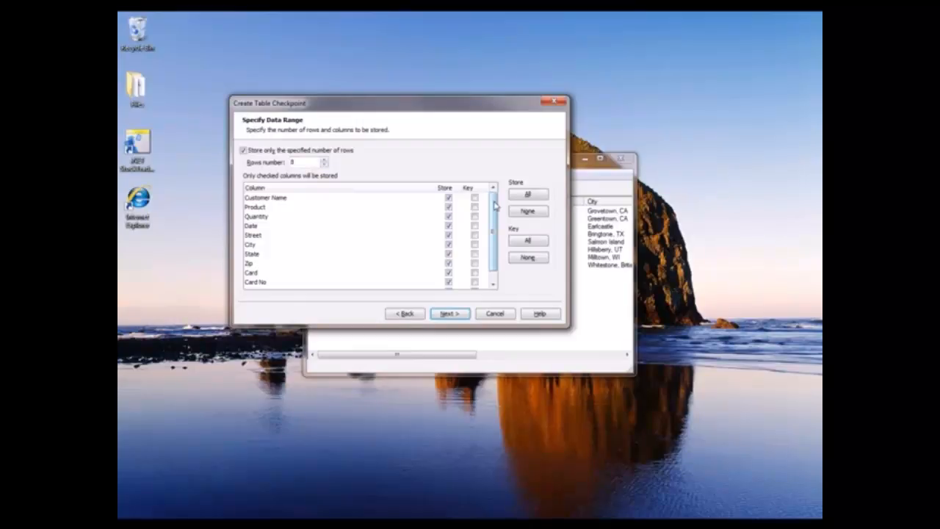
{"action": "left_click", "coordinate": [597, 190]}
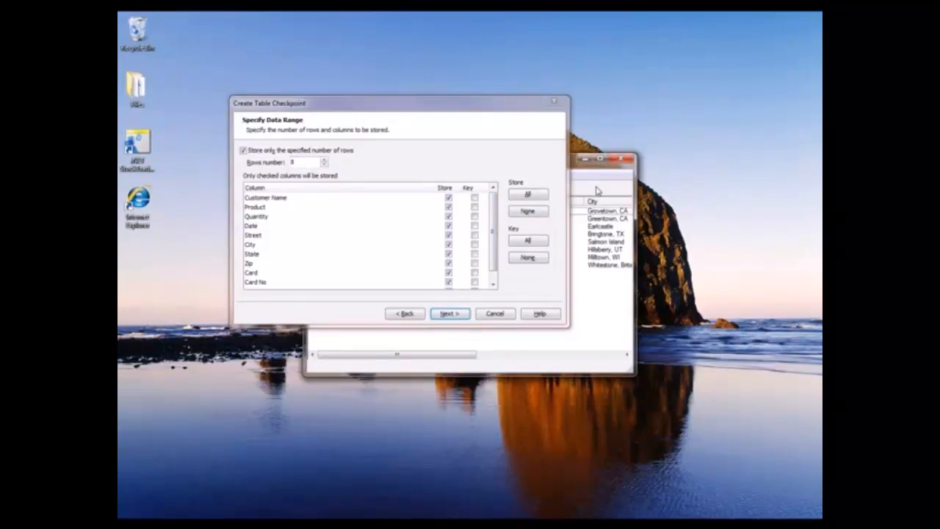
{"action": "left_click_drag", "start_coordinate": [499, 105], "coordinate": [432, 125]}
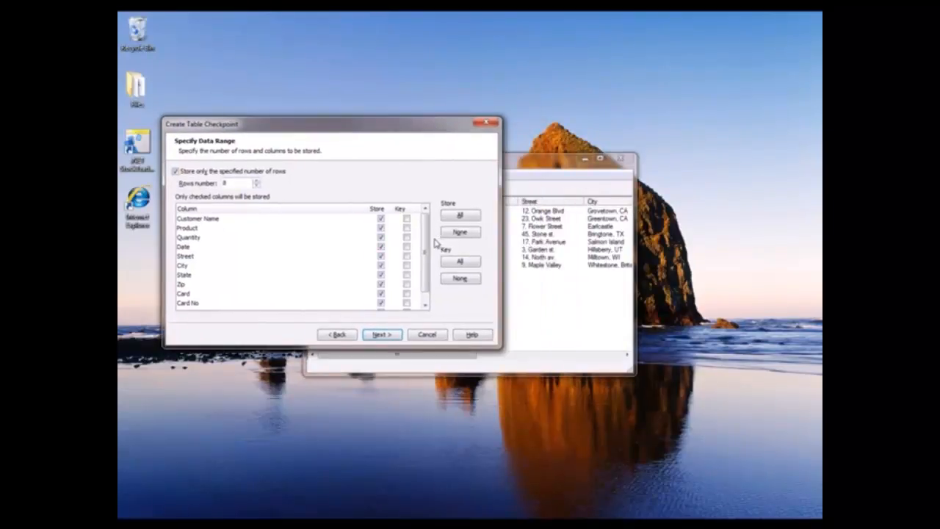
Exclude the Expiration Date column from the stored data and finish creating the table checkpoint.
{"action": "scroll", "coordinate": [430, 240], "scroll_direction": "down", "scroll_amount": 1}
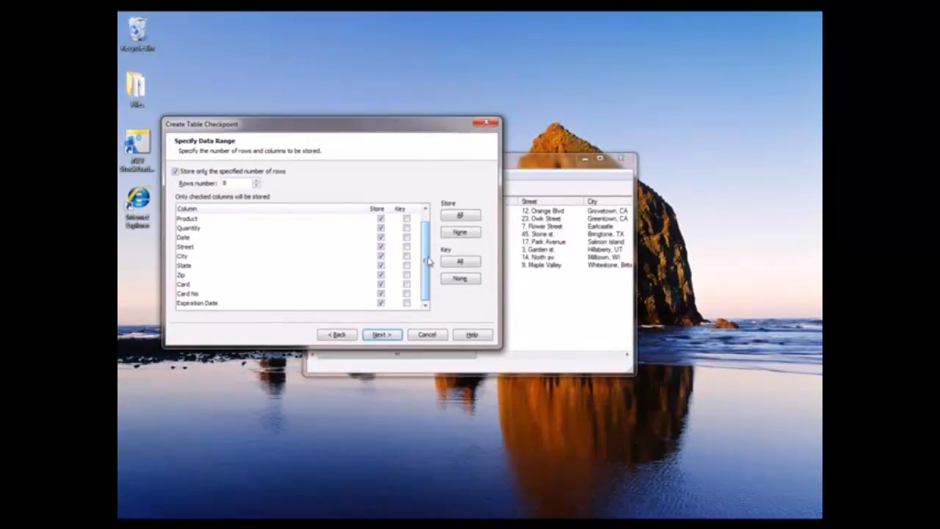
{"action": "left_click", "coordinate": [380, 303]}
{"action": "left_click", "coordinate": [381, 304]}
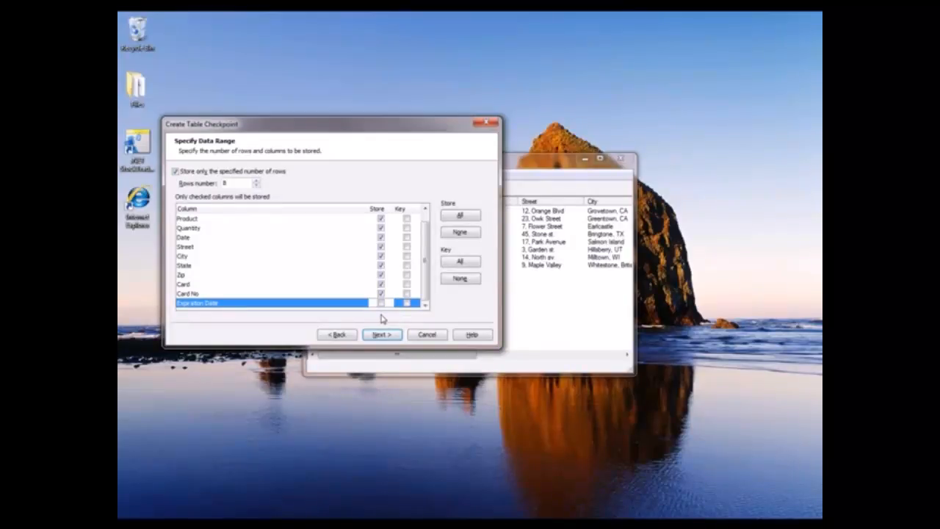
{"action": "left_click", "coordinate": [377, 335]}
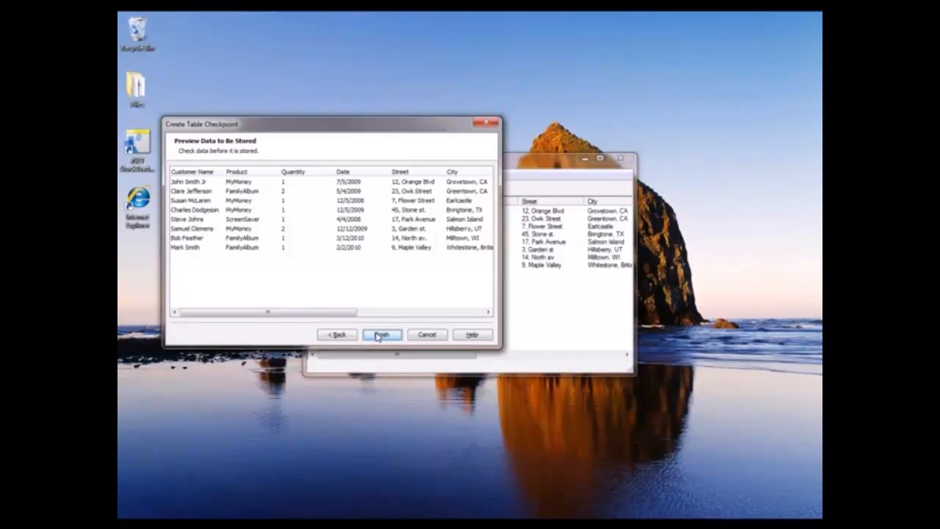
{"action": "left_click", "coordinate": [379, 335]}
Close the Orders application and stop the test recording.
{"action": "left_click", "coordinate": [620, 159]}
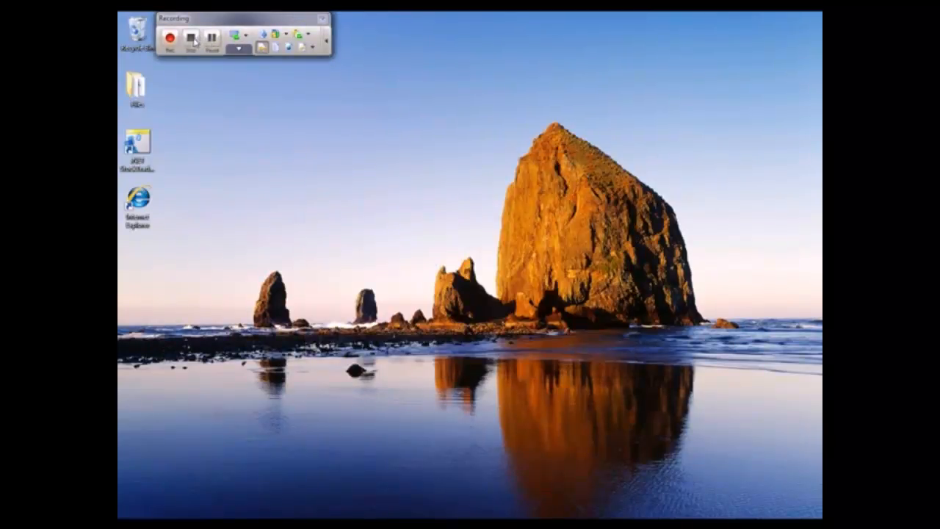
{"action": "left_click", "coordinate": [190, 37]}
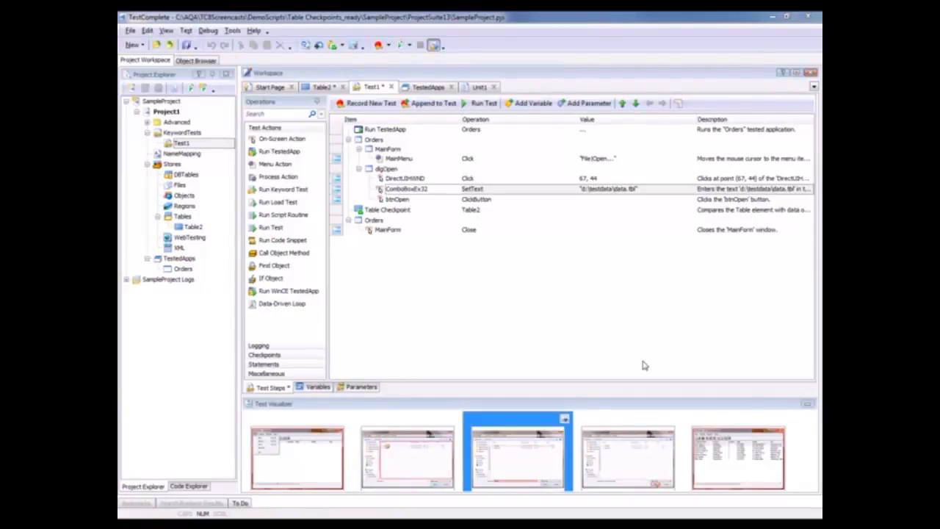
Review the recorded operations of Test1, including the table checkpoint, and the available checkpoint operations.
{"action": "left_click", "coordinate": [508, 132]}
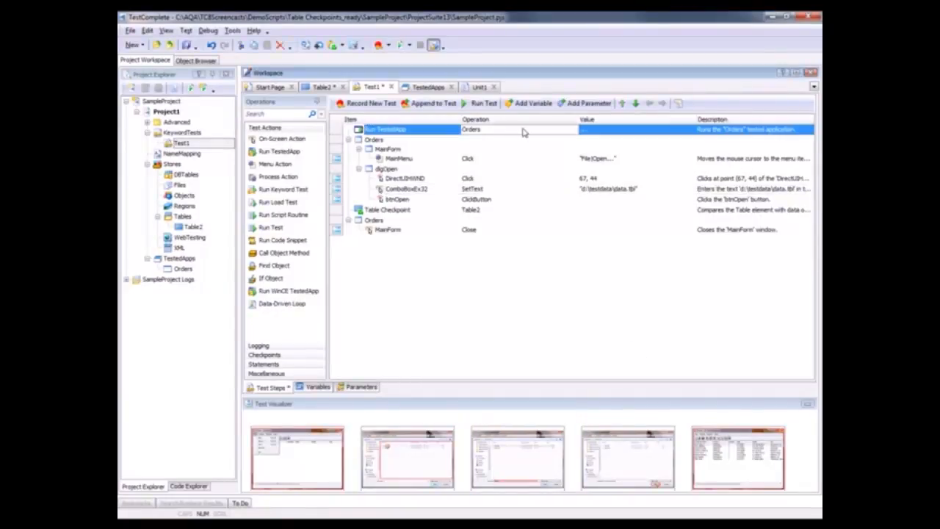
{"action": "left_click", "coordinate": [505, 158]}
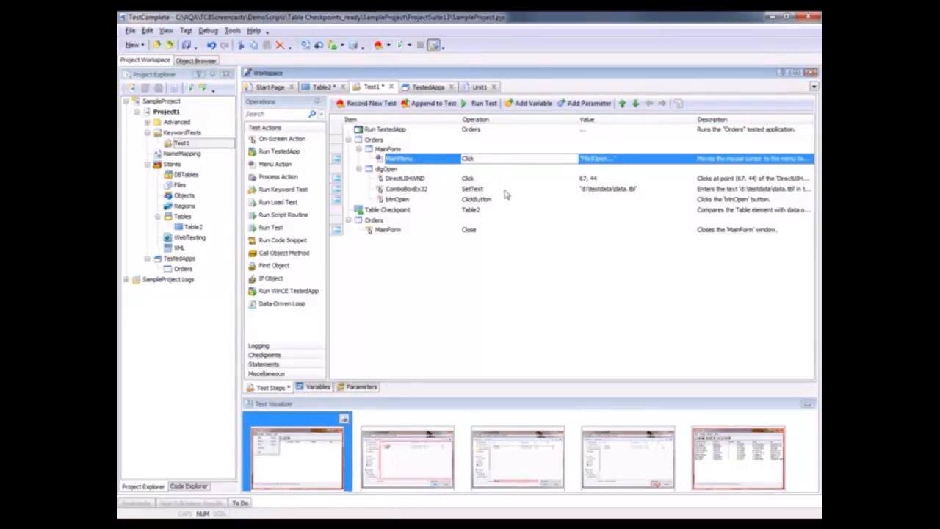
{"action": "left_click", "coordinate": [504, 189]}
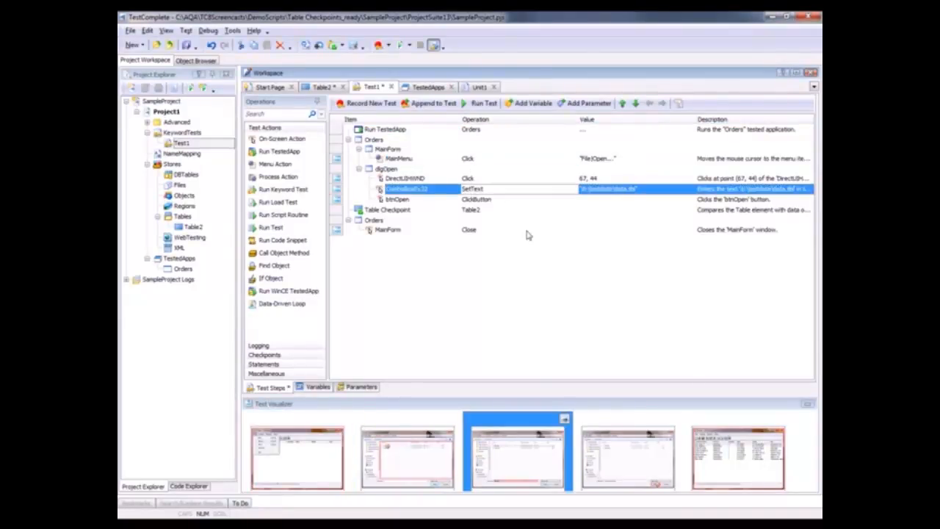
{"action": "left_click", "coordinate": [476, 211]}
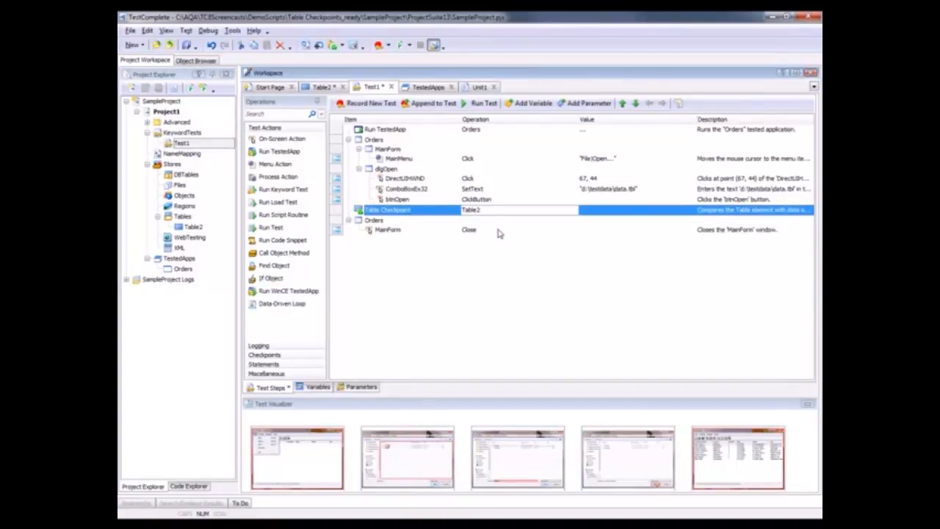
{"action": "left_click", "coordinate": [309, 356]}
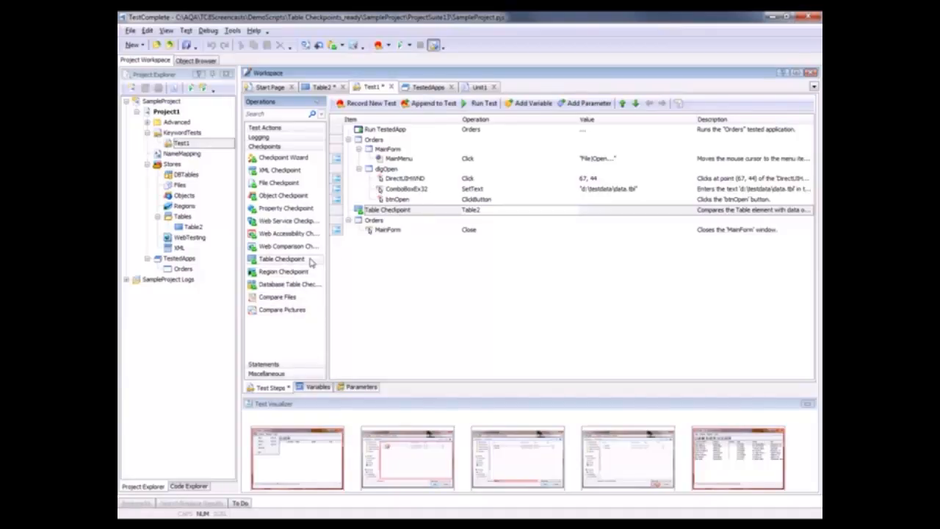
Open the data editor of the Table Checkpoint operation in Test1.
{"action": "left_click", "coordinate": [429, 286]}
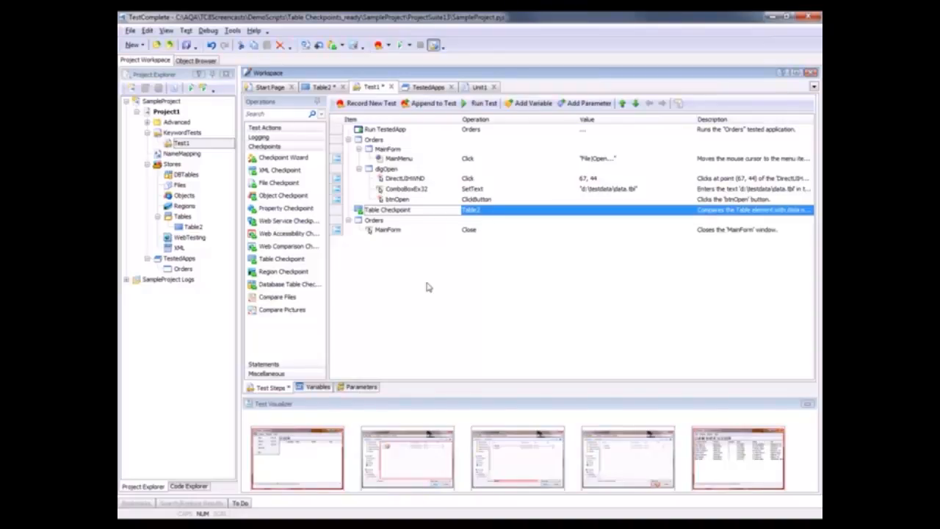
{"action": "right_click", "coordinate": [425, 214]}
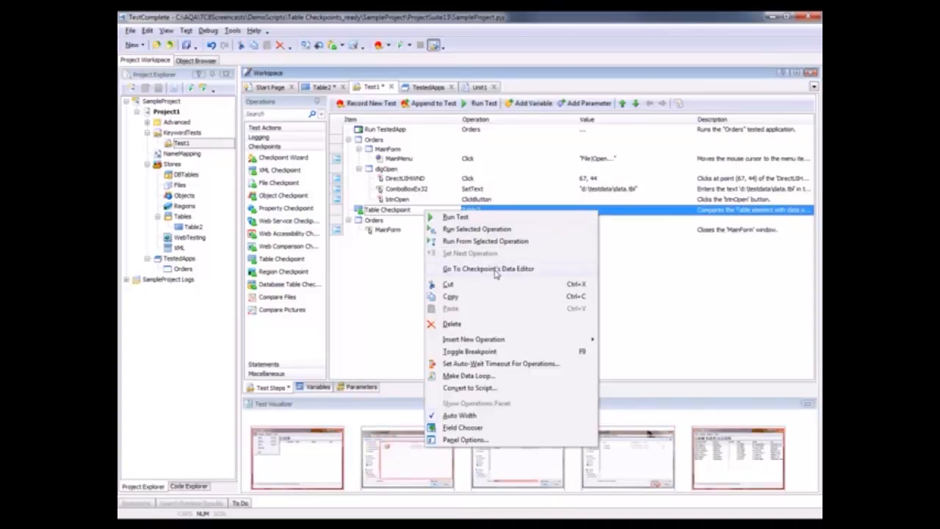
{"action": "left_click", "coordinate": [546, 274]}
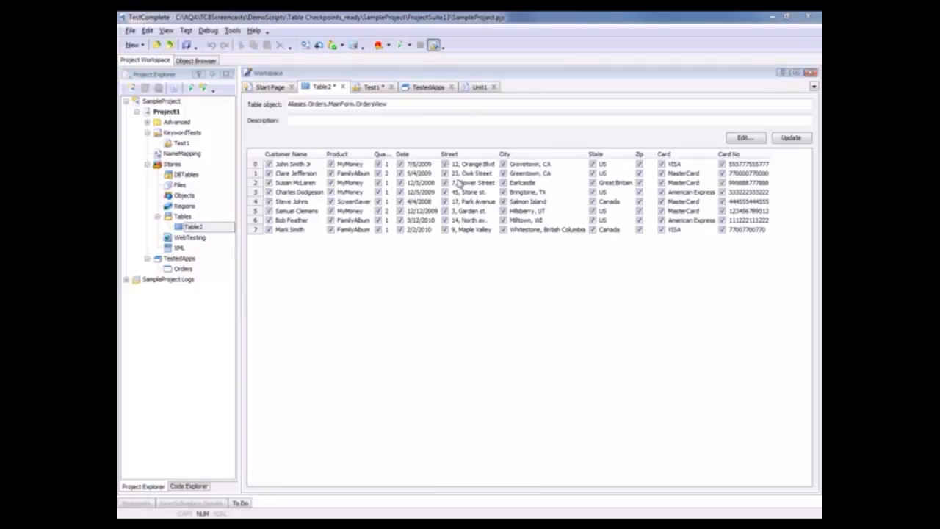
Run the Test1 keyword test and inspect the Table2 checkpoint entry in the test log.
{"action": "left_click", "coordinate": [382, 89]}
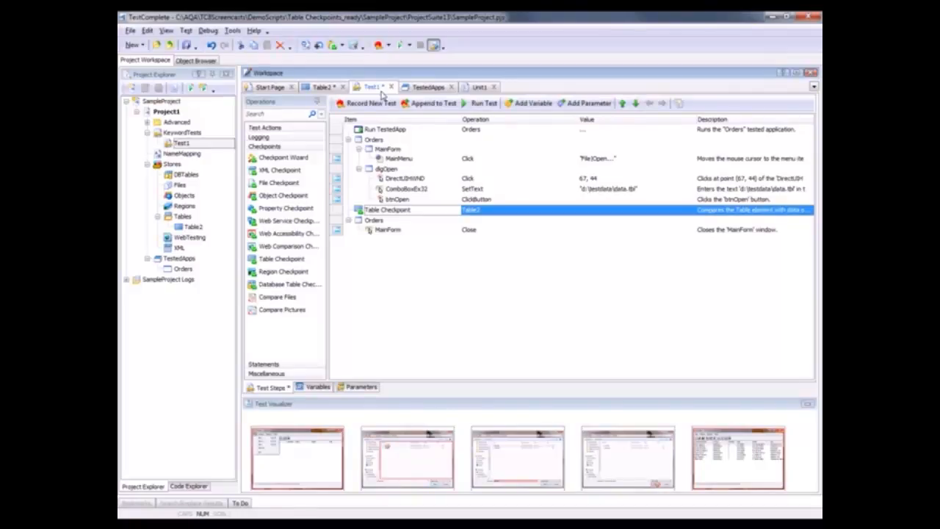
{"action": "left_click", "coordinate": [485, 105]}
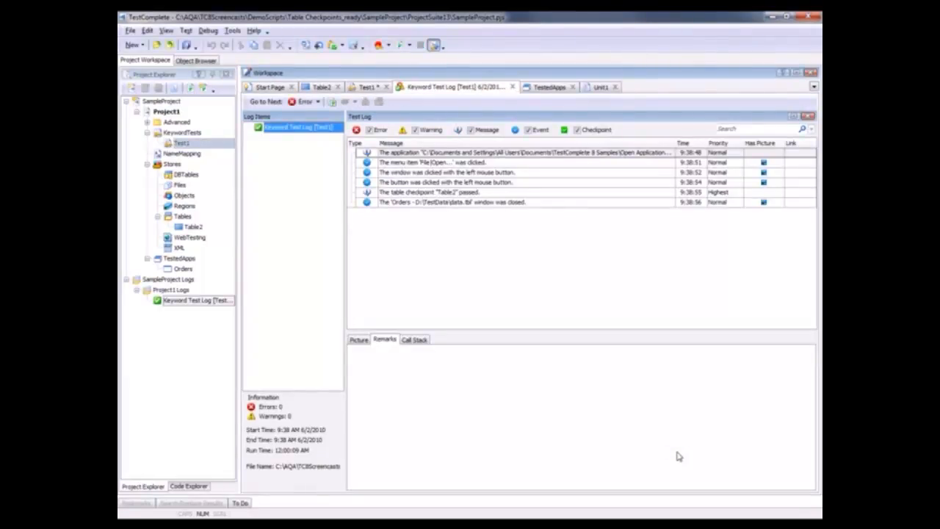
{"action": "left_click", "coordinate": [506, 193]}
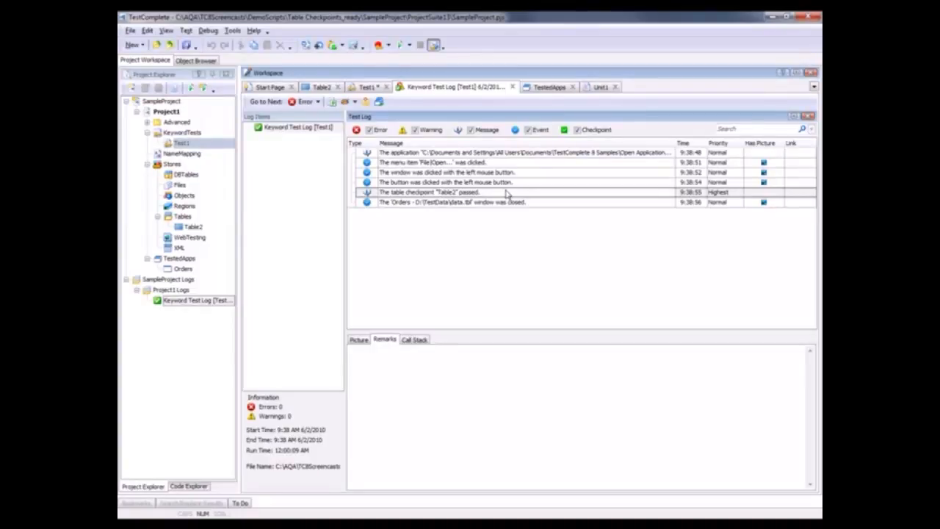
Set the text parameter of the ComboBoxEx32 SetText operation in Test1 to d:\testdata\data2.tbl.
{"action": "left_click", "coordinate": [368, 88]}
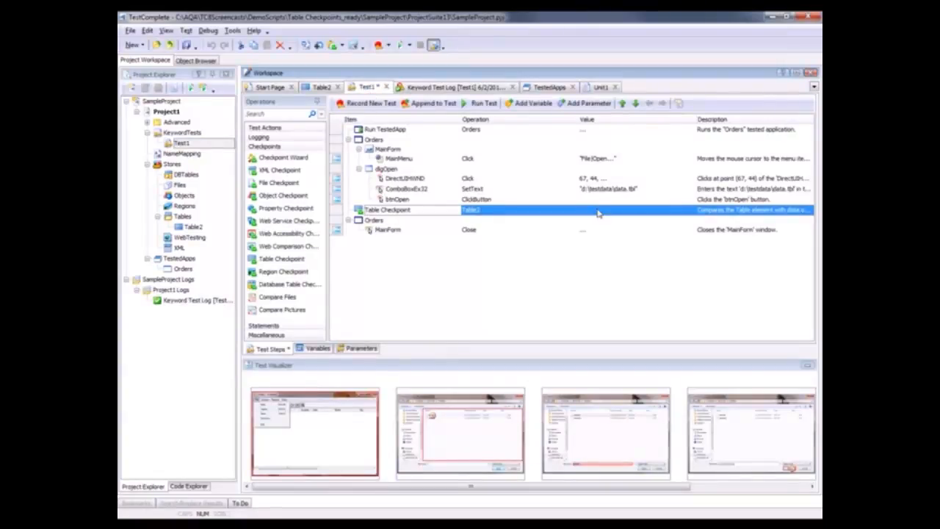
{"action": "left_click_drag", "start_coordinate": [569, 184], "coordinate": [646, 199]}
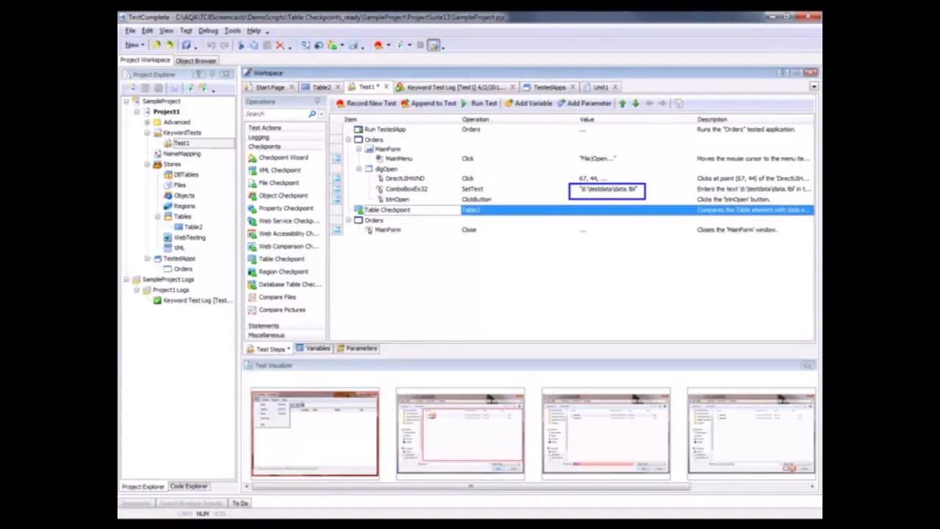
{"action": "left_click", "coordinate": [643, 192]}
{"action": "double_click", "coordinate": [642, 193]}
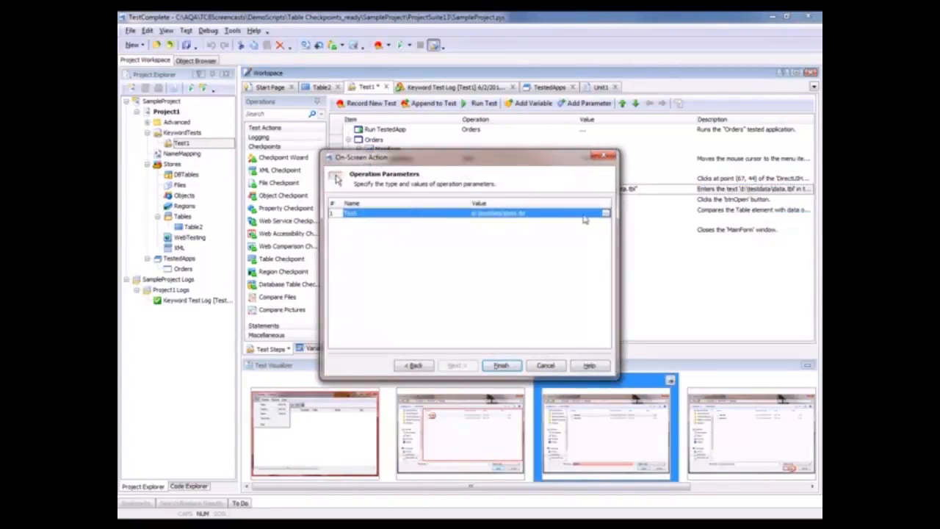
{"action": "left_click", "coordinate": [520, 216]}
{"action": "left_click", "coordinate": [520, 216]}
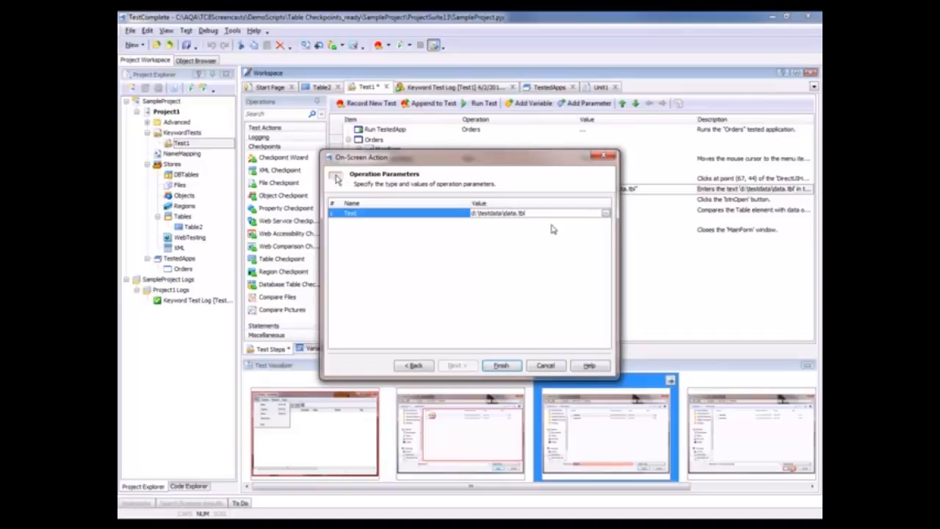
{"action": "type", "text": "2"}
{"action": "left_click", "coordinate": [504, 367]}
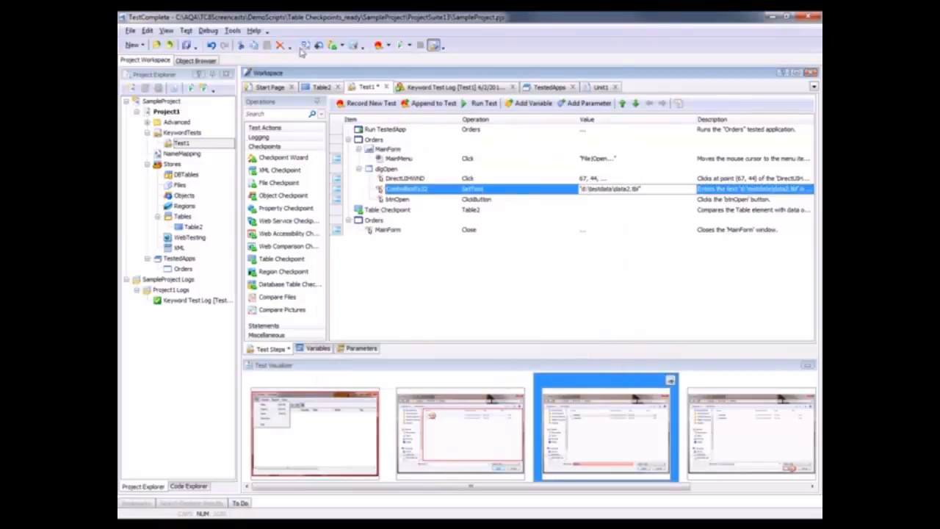
Save the project, rerun Test1 and inspect the Table2 checkpoint entry in the new test log.
{"action": "left_click", "coordinate": [187, 46]}
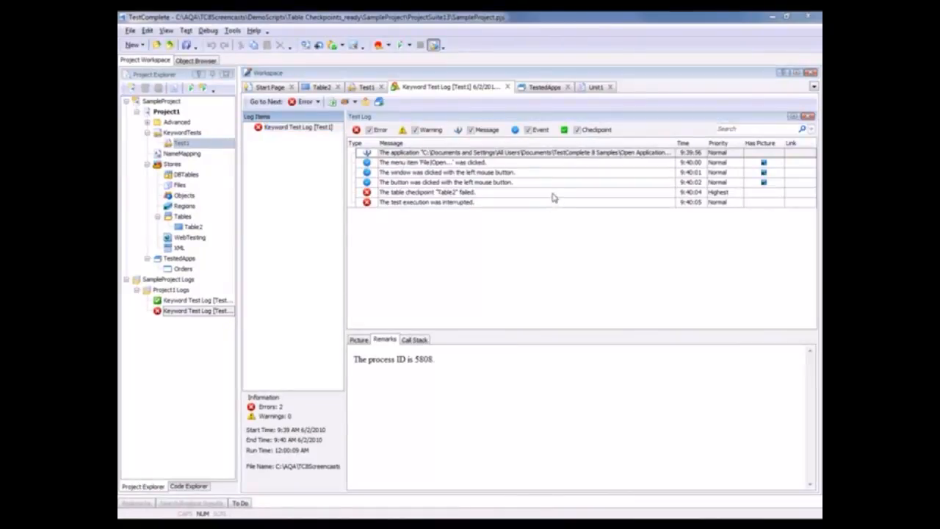
{"action": "left_click", "coordinate": [553, 194]}
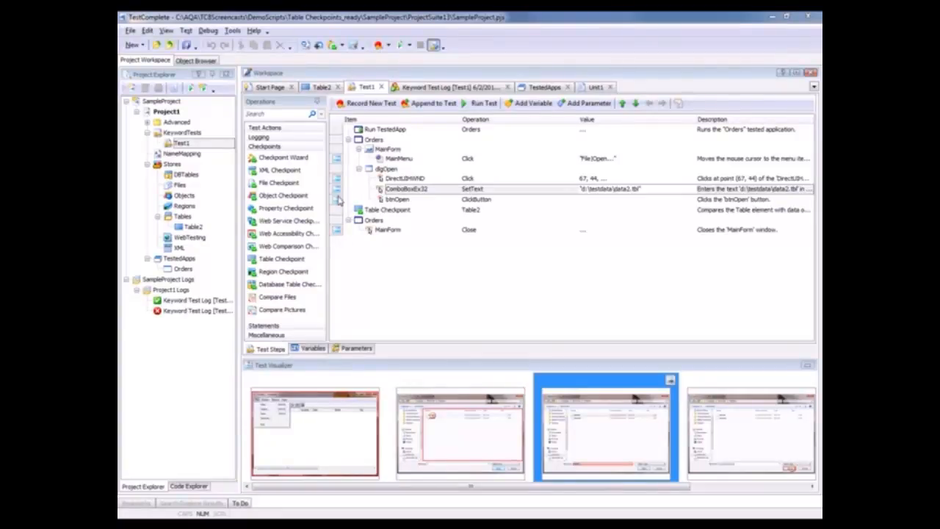
Open the Unit1 script under Advanced and examine its Tables.CustomerDataValidation.Check line.
{"action": "left_click", "coordinate": [147, 122]}
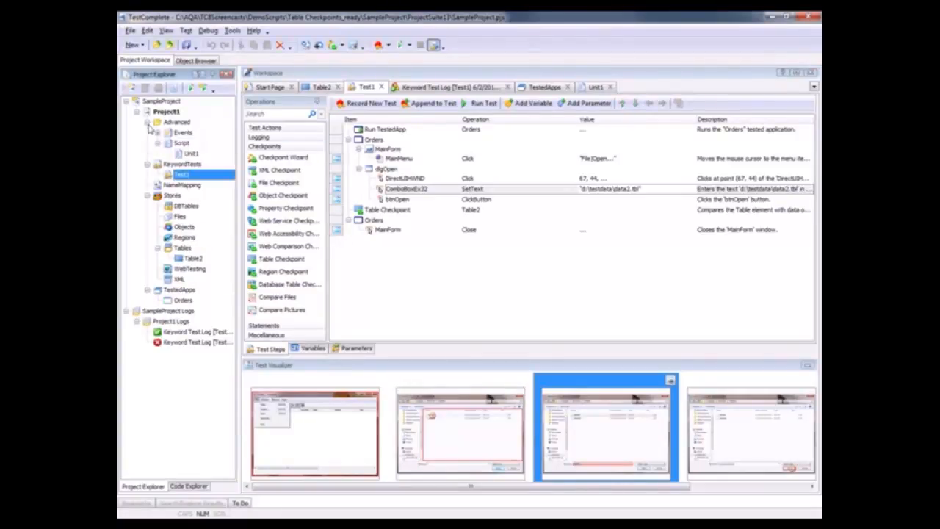
{"action": "double_click", "coordinate": [191, 154]}
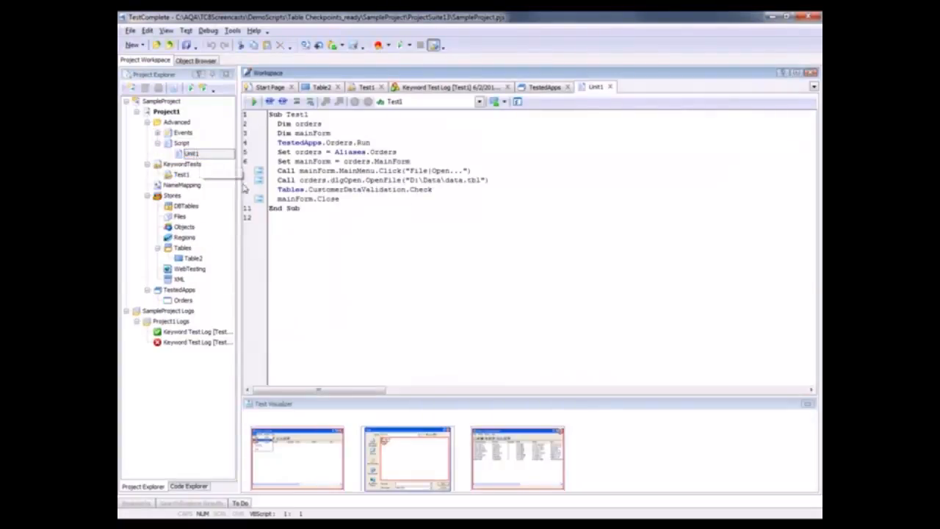
{"action": "left_click_drag", "start_coordinate": [274, 190], "coordinate": [434, 189]}
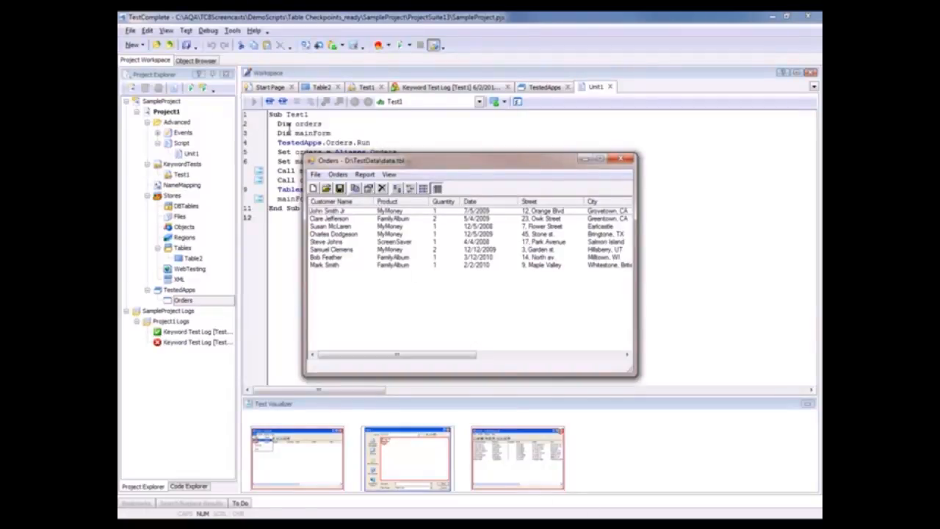
Create a table checkpoint from the script editor, retrieving its data from the order grid in the Orders application.
{"action": "left_click", "coordinate": [505, 102]}
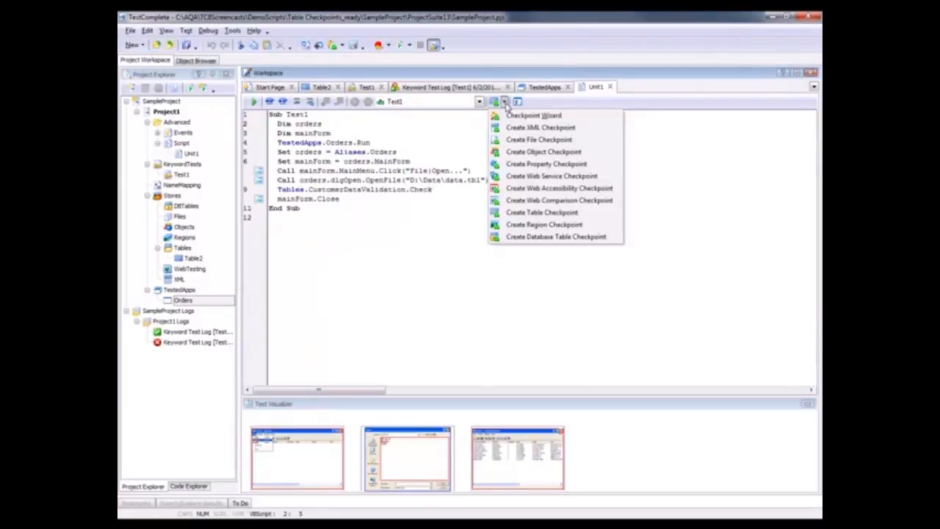
{"action": "left_click", "coordinate": [543, 212]}
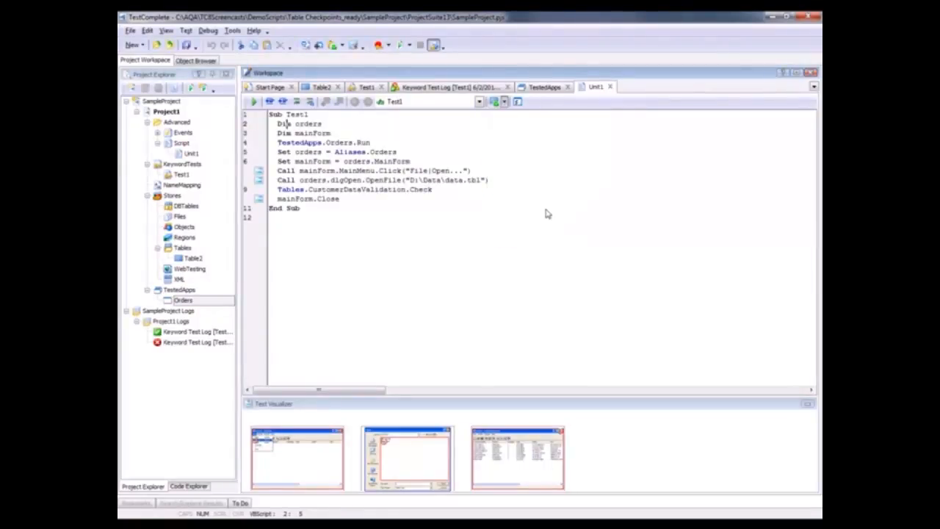
{"action": "left_click_drag", "start_coordinate": [414, 158], "coordinate": [508, 157]}
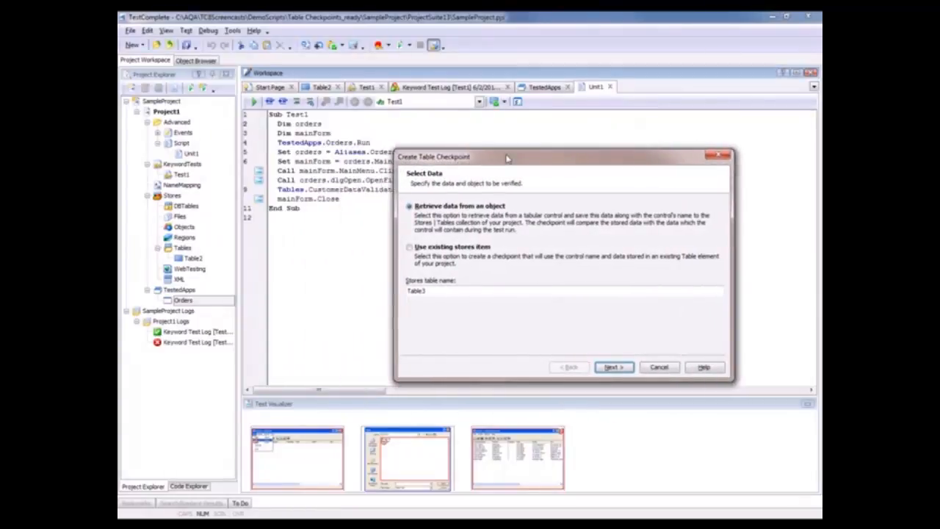
{"action": "left_click", "coordinate": [614, 367]}
{"action": "left_click", "coordinate": [412, 229]}
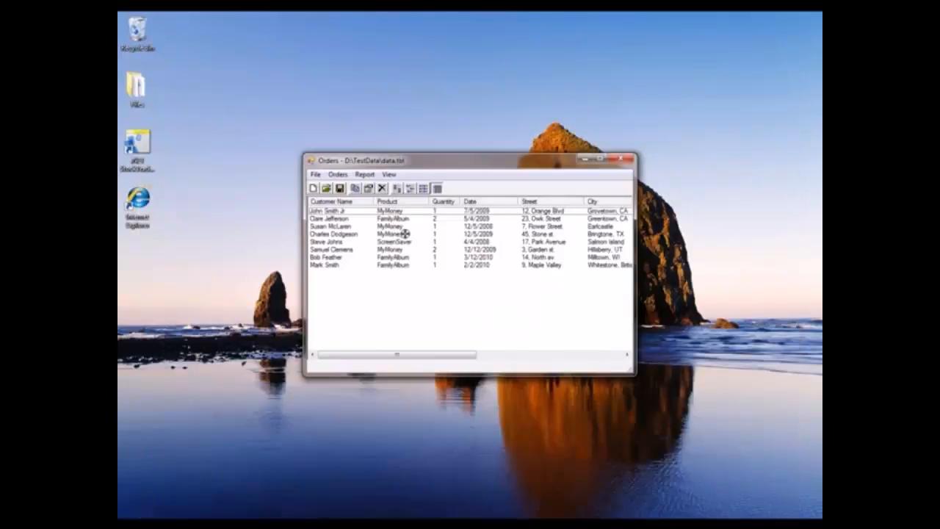
{"action": "left_click_drag", "start_coordinate": [406, 234], "coordinate": [406, 234]}
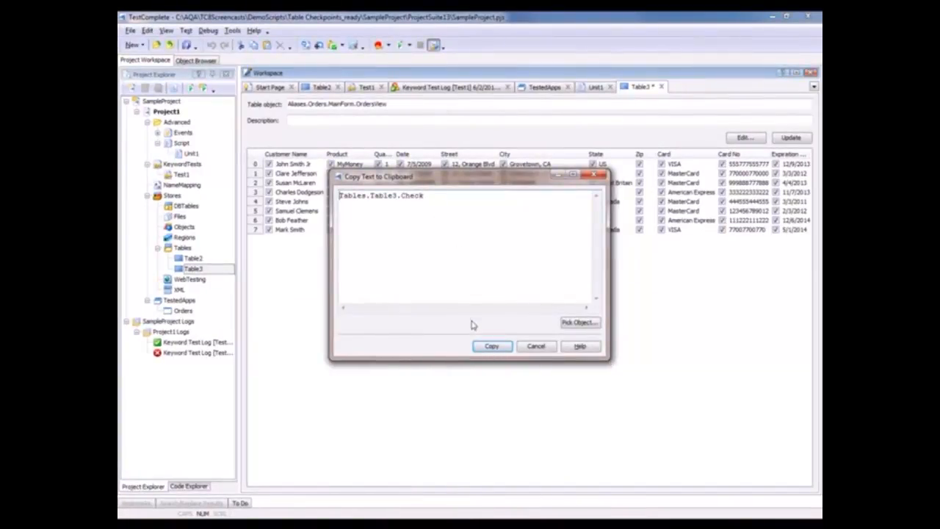
Copy the checkpoint code Tables.Table3.Check and insert it on a new line below mainForm.Close in Unit1.
{"action": "left_click", "coordinate": [490, 347]}
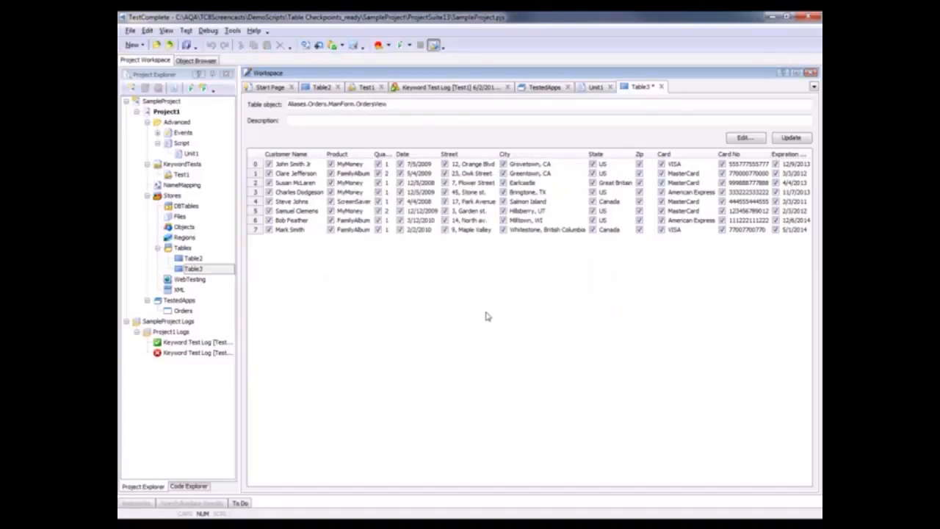
{"action": "left_click", "coordinate": [592, 87]}
{"action": "left_click", "coordinate": [410, 200]}
{"action": "key", "text": "Return"}
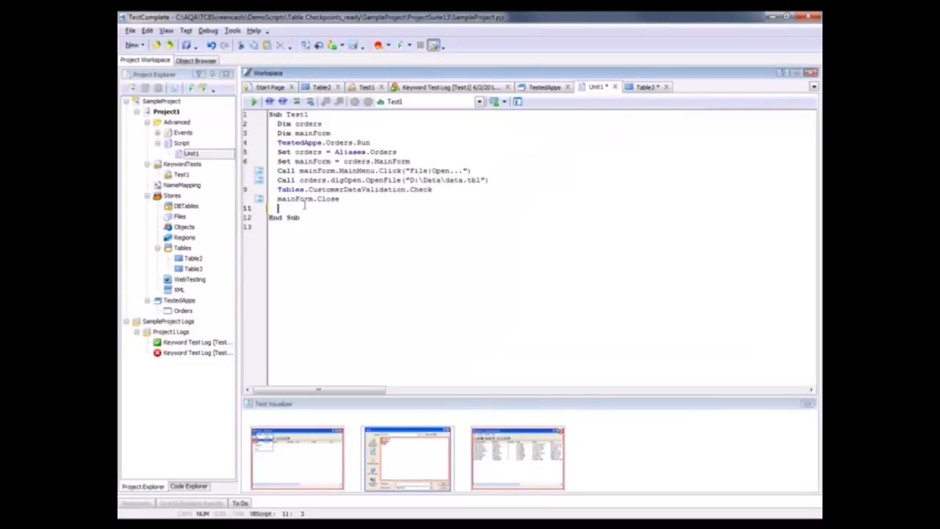
{"action": "right_click", "coordinate": [276, 204]}
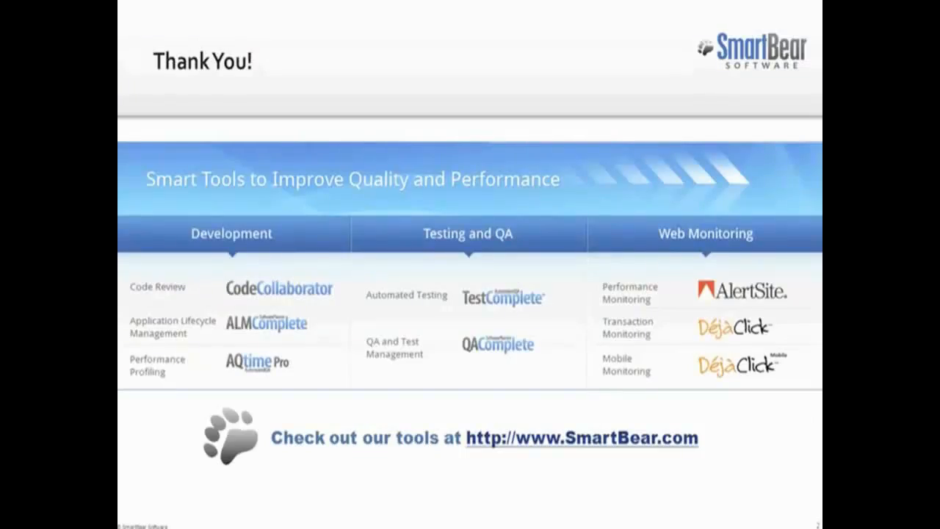